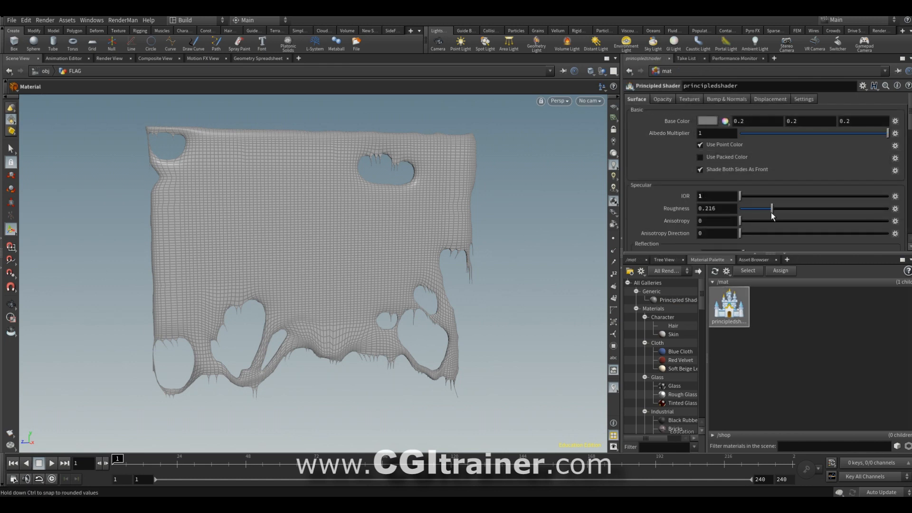
Enable the base color texture on the principled shader.
click(688, 99)
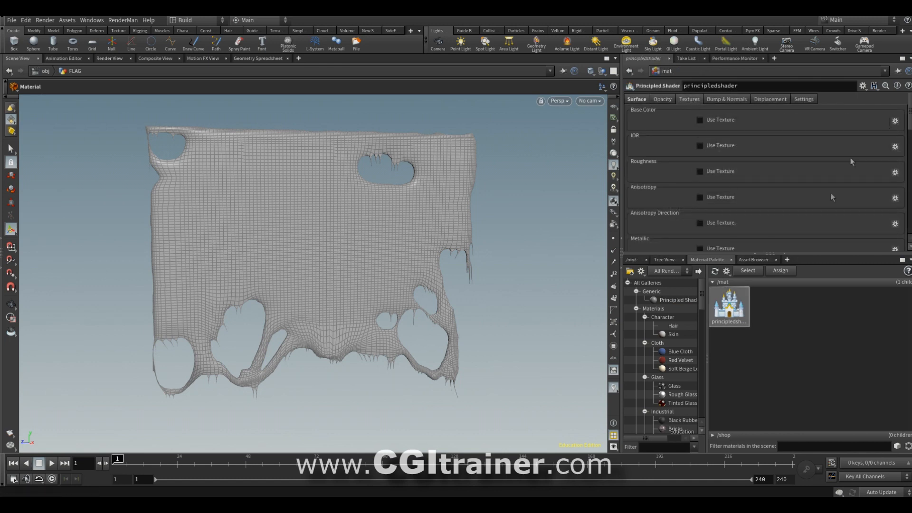
click(699, 121)
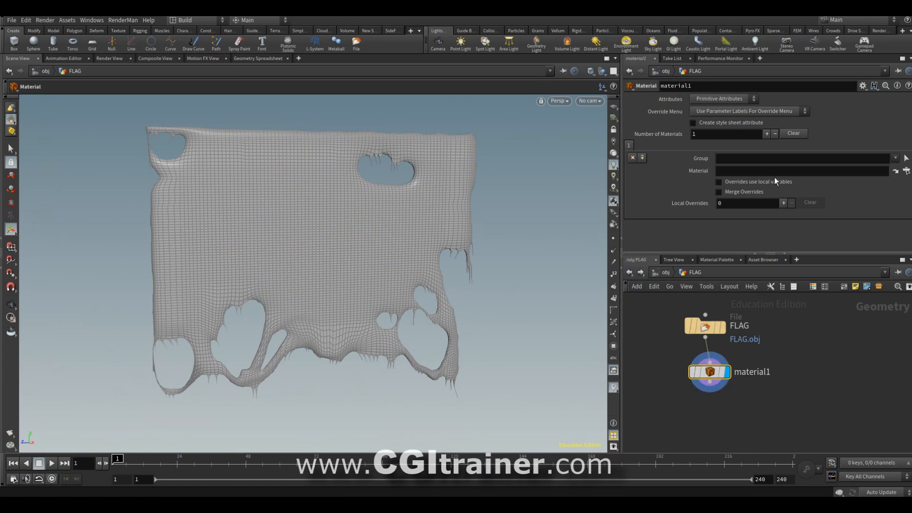
Assign /mat/principledshader as the material on the flag's material1 node.
click(905, 172)
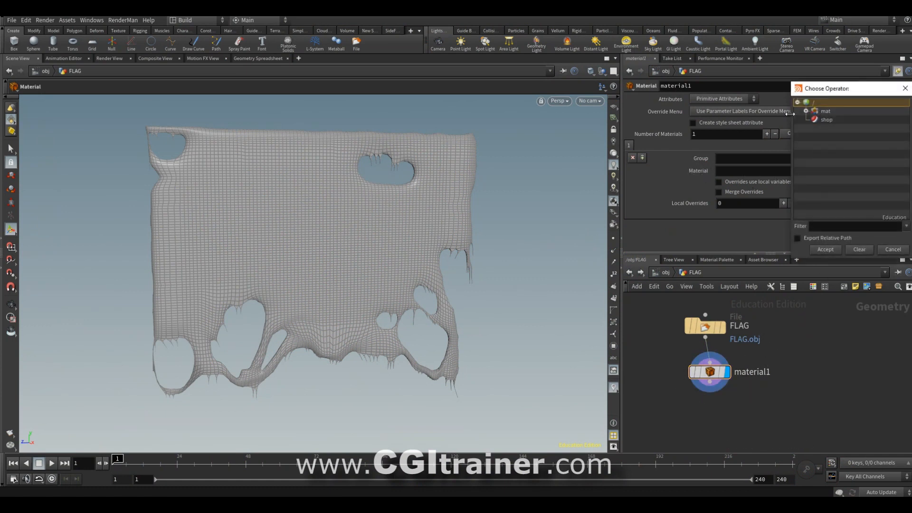
click(838, 120)
click(825, 249)
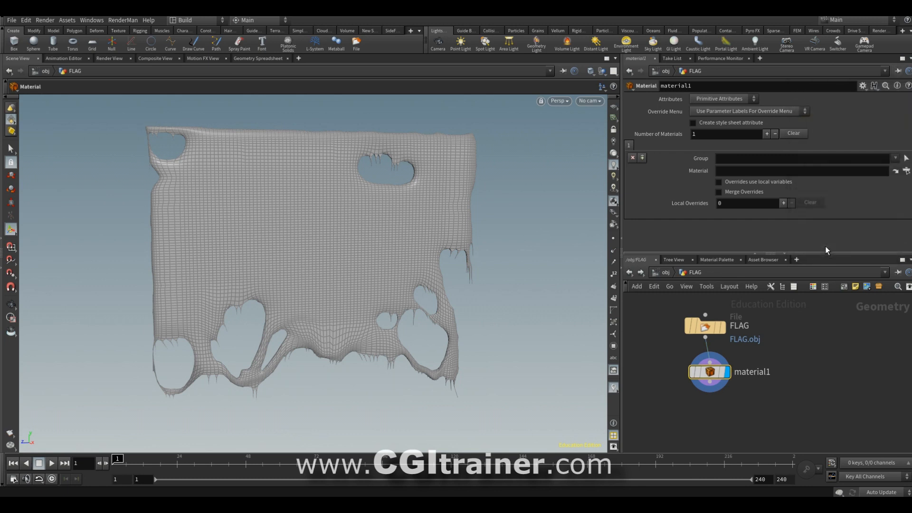
Preview the flag's textured material with a render region drawn around the whole flag, and close the region.
click(11, 318)
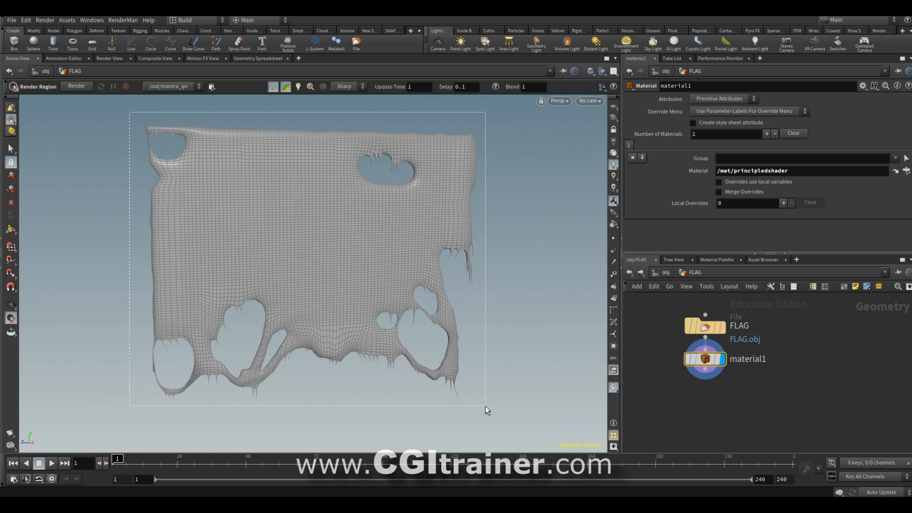
drag(485, 407, 484, 406)
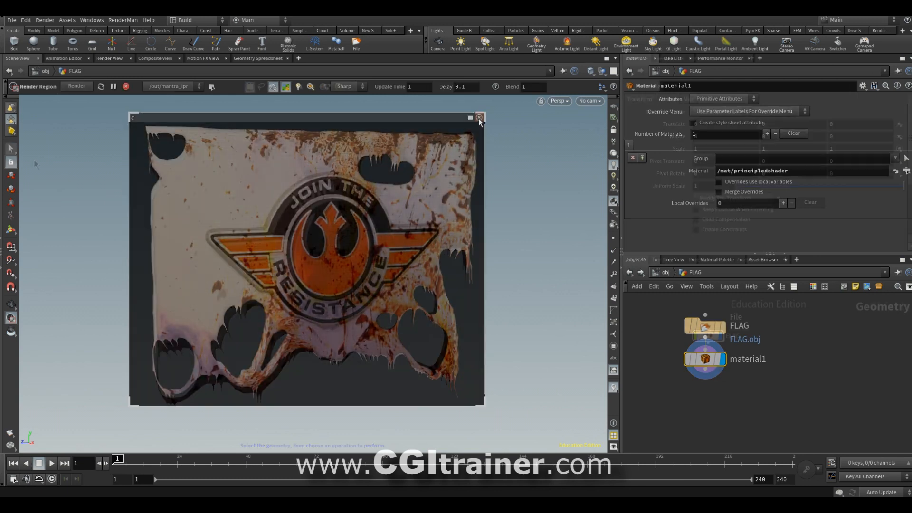
click(479, 117)
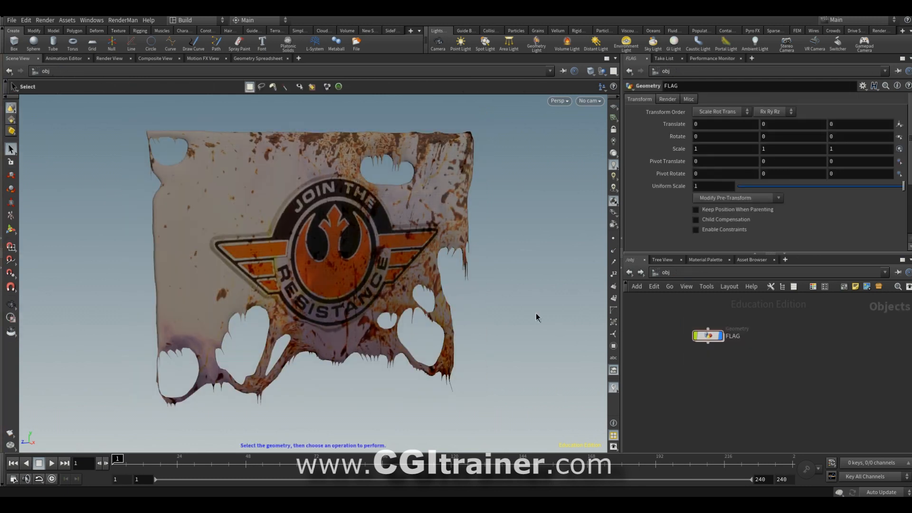
Create a grid at the scene origin and set its orientation to YZ Plane, parallel to the flag.
key(Escape)
drag(586, 260, 568, 250)
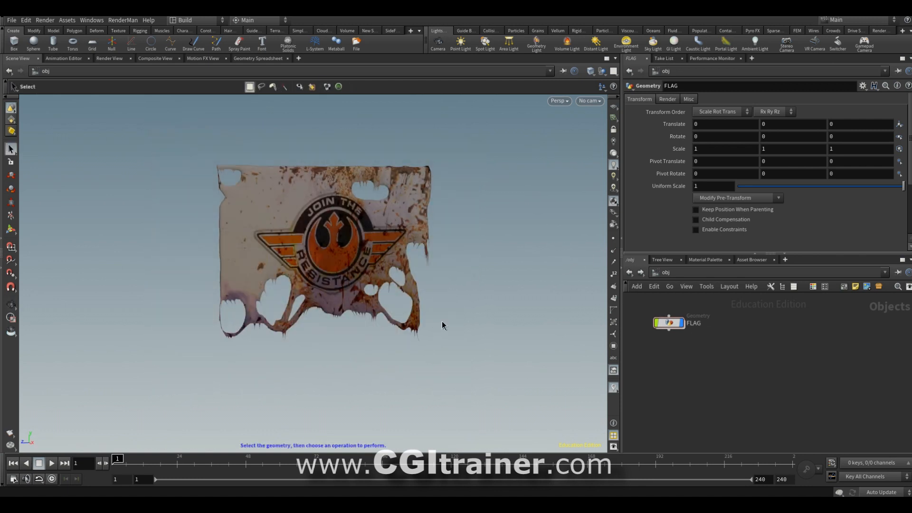
ctrl+click(94, 43)
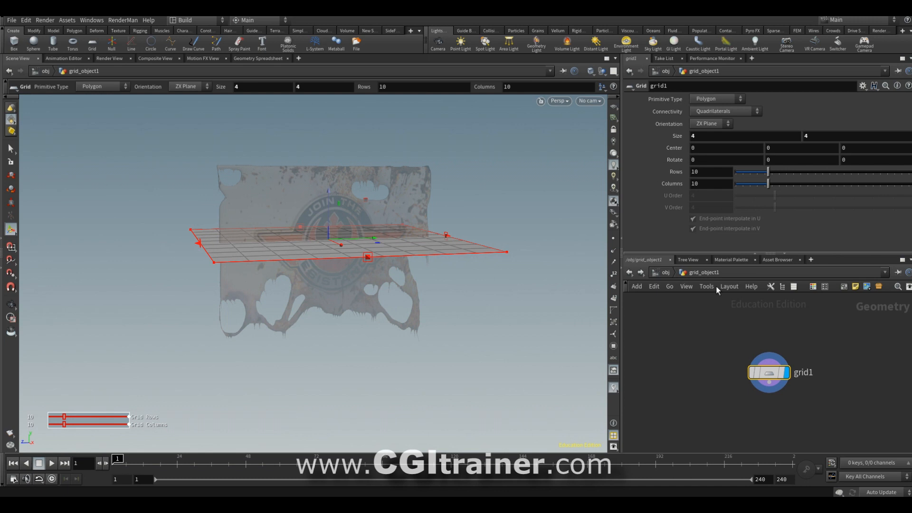
click(711, 124)
click(703, 139)
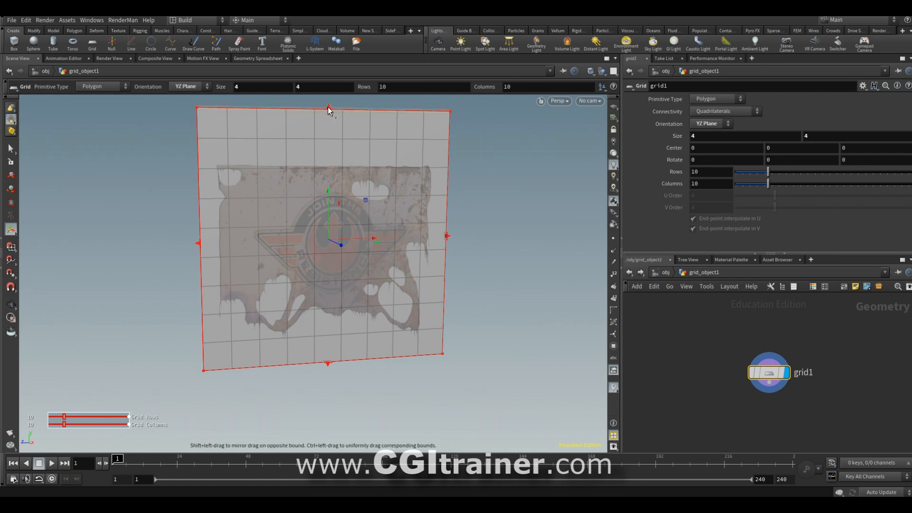
Resize the grid to about 3.85 by 3.05 so it frames the flag, with 20 rows and 20 columns.
drag(328, 108, 326, 150)
drag(446, 246, 443, 247)
drag(199, 255, 204, 255)
key(Escape)
mouse_move(294, 346)
mouse_down()
mouse_move(438, 345)
mouse_move(309, 347)
mouse_up()
key(Return)
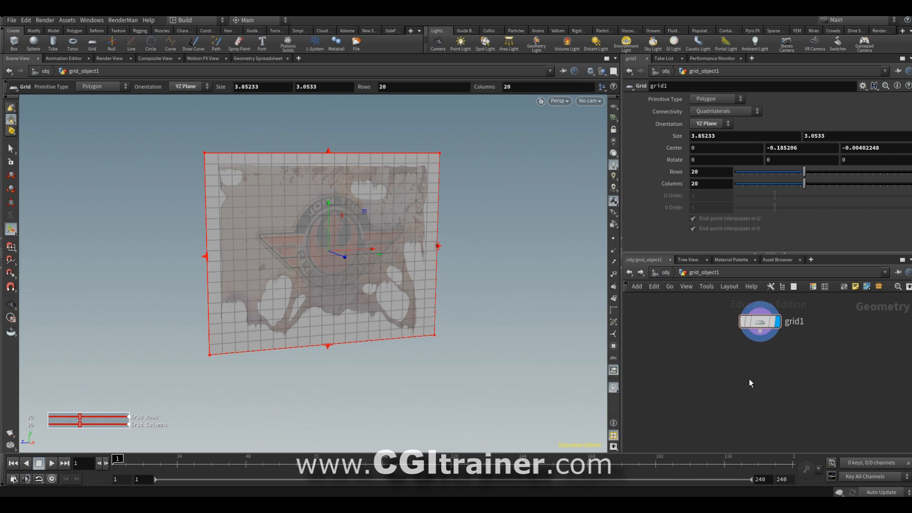
Add a Vellum Constraints node fed by grid1 and set its constraint type to Cloth.
middle_drag(749, 379, 743, 378)
key(Tab)
text(vc)
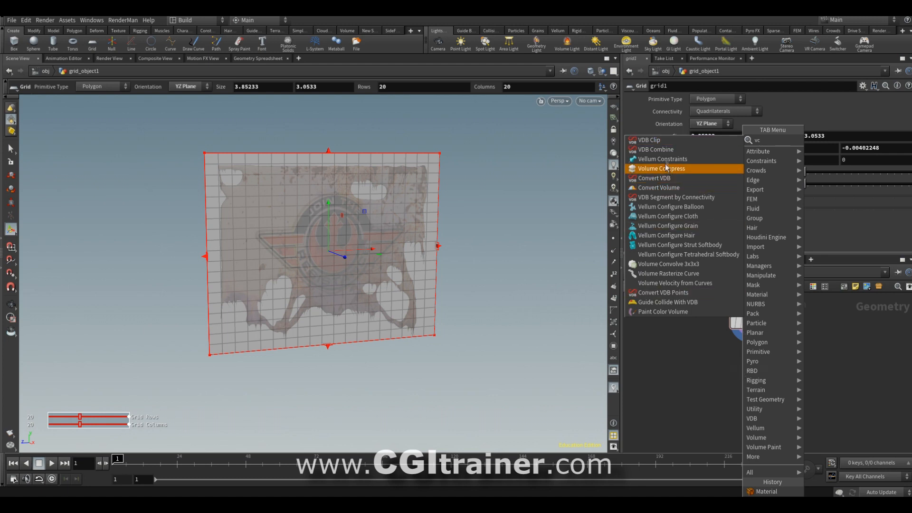
click(663, 159)
click(750, 366)
drag(740, 356, 761, 324)
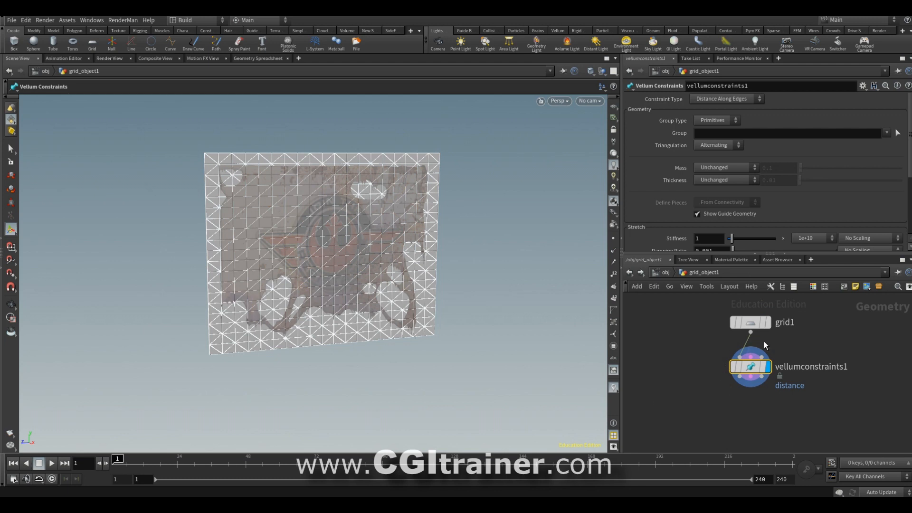
click(711, 100)
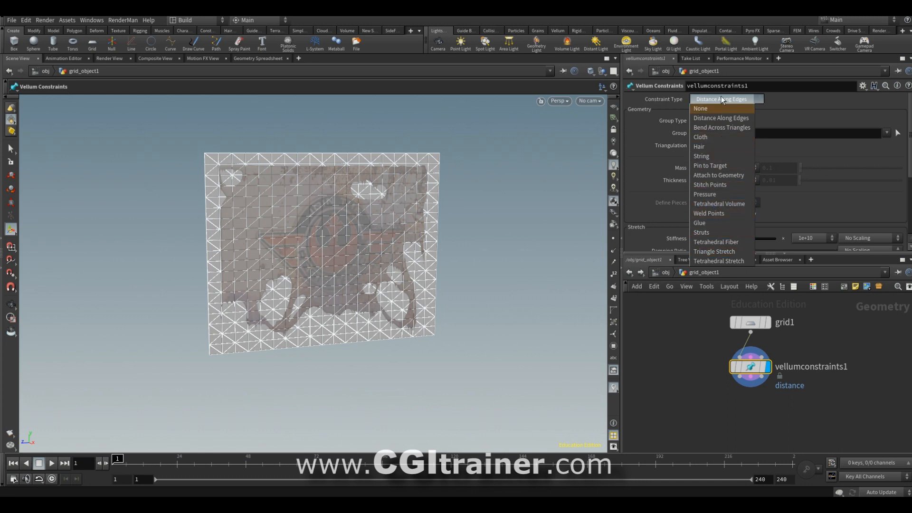
click(704, 139)
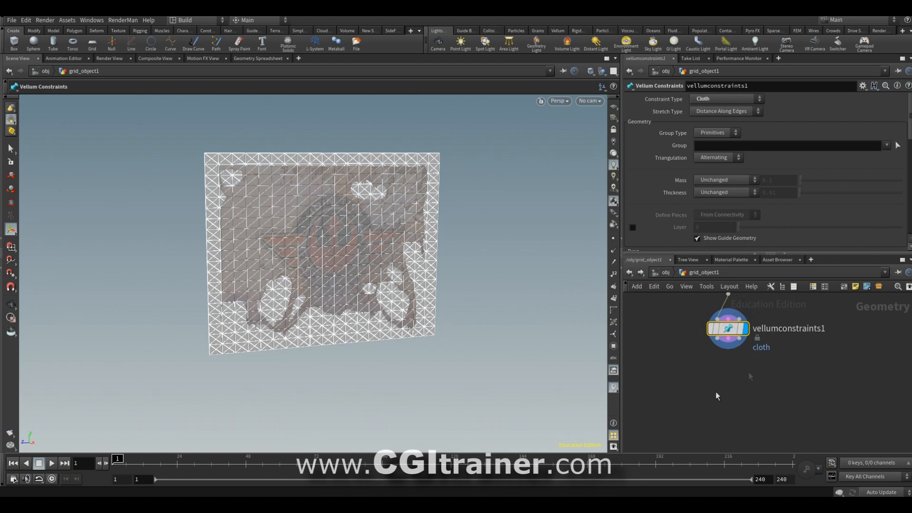
Add a second Vellum Constraints node below the cloth constraints node.
key(Tab)
click(758, 481)
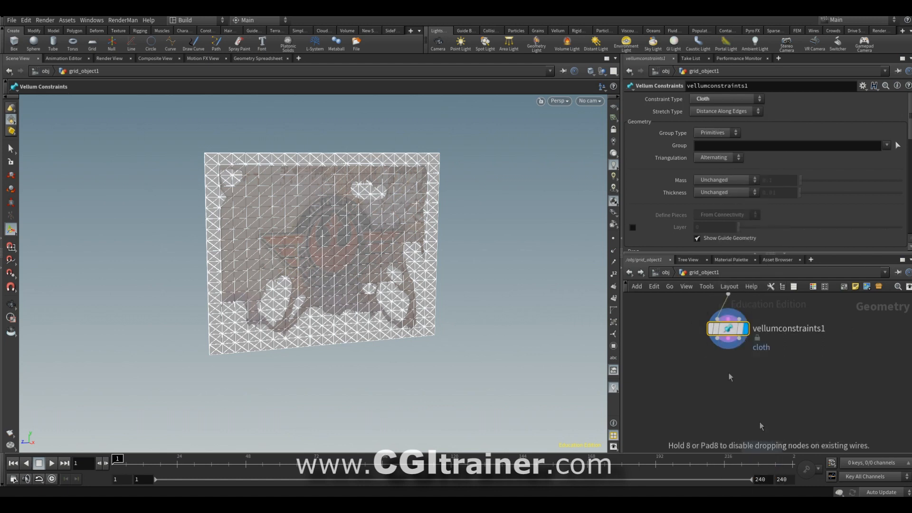
click(738, 374)
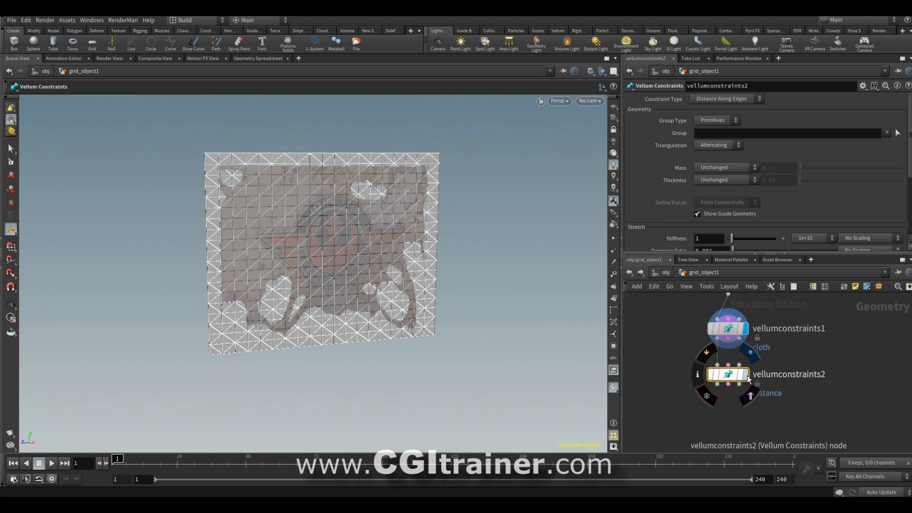
Assign the grid's upper-left and lower-left corner faces as the second constraint's group and set its type to Pin to Target.
click(898, 133)
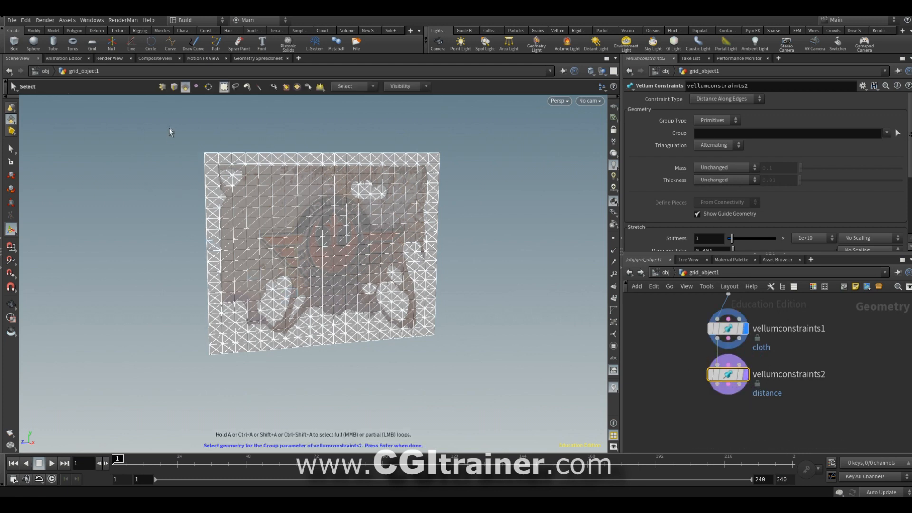
drag(169, 125, 217, 216)
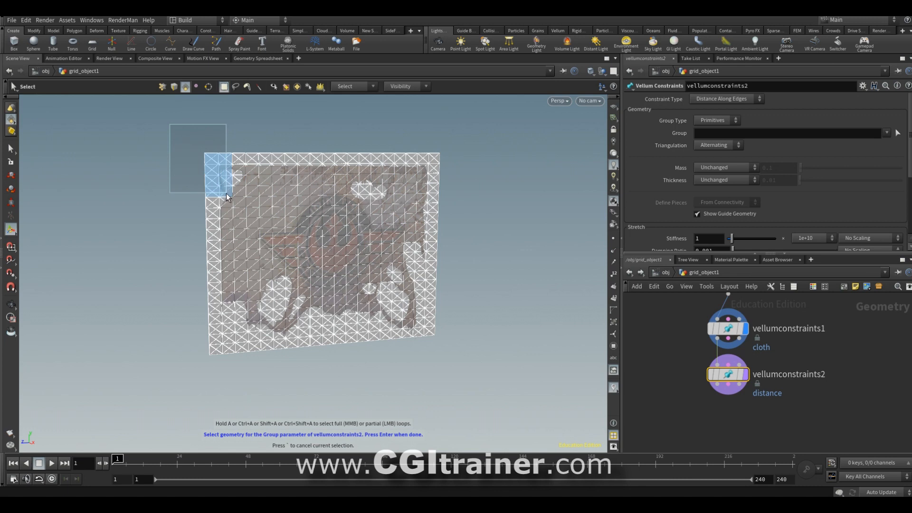
drag(226, 197, 226, 196)
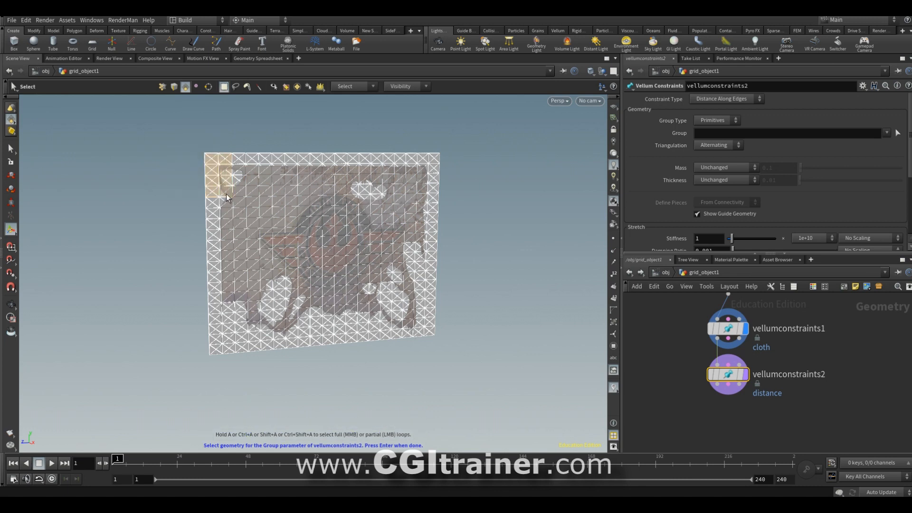
shift+drag(196, 295, 226, 375)
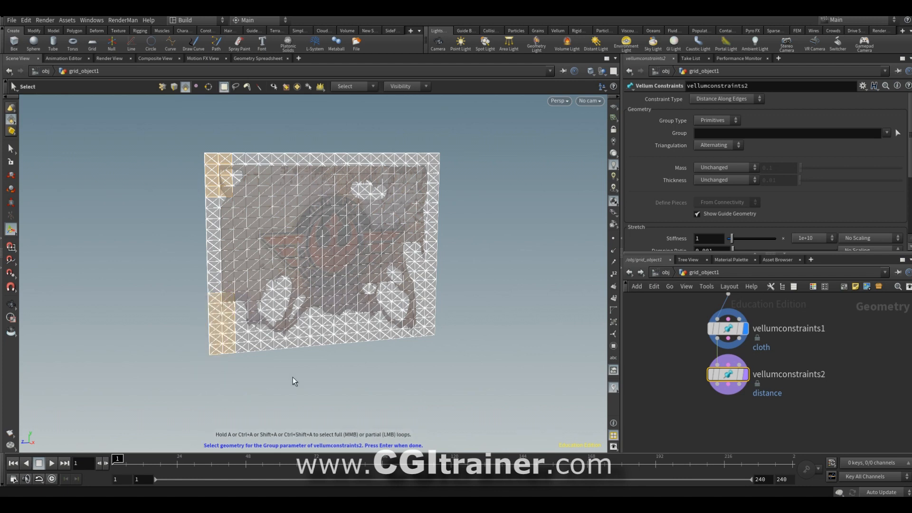
key(Return)
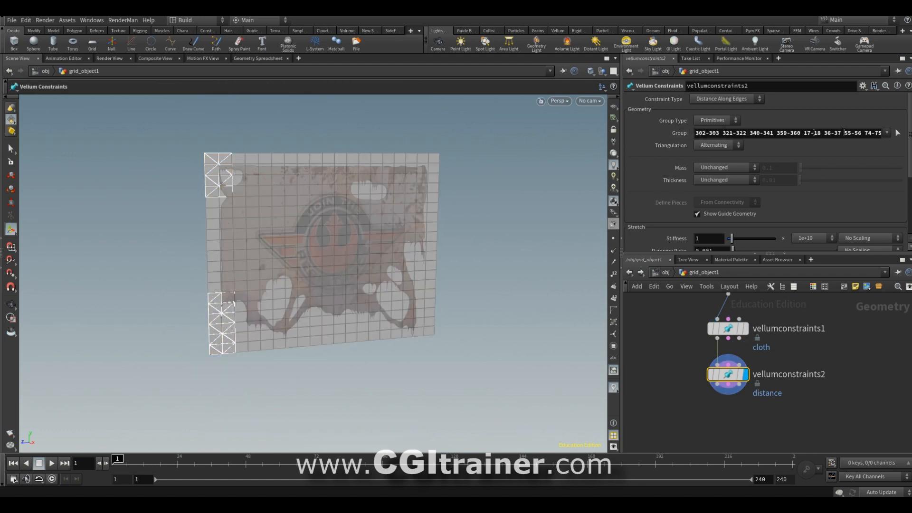
click(719, 100)
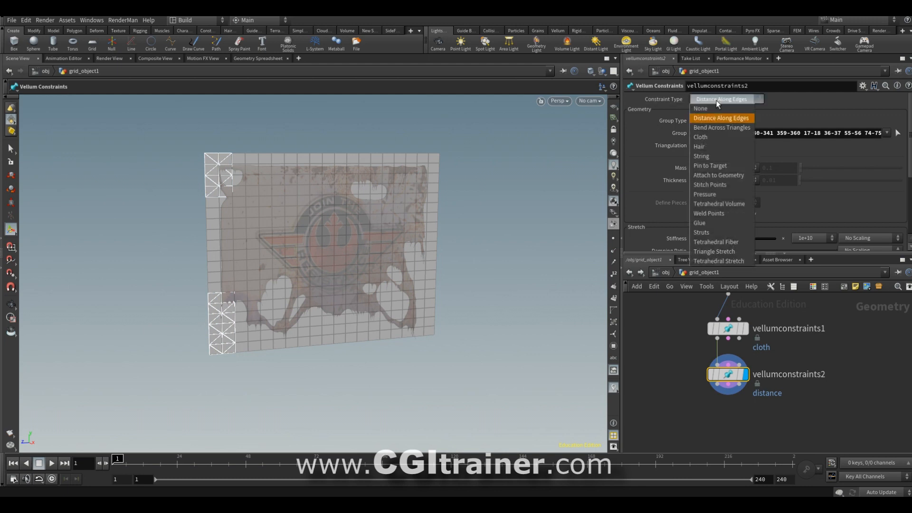
click(710, 165)
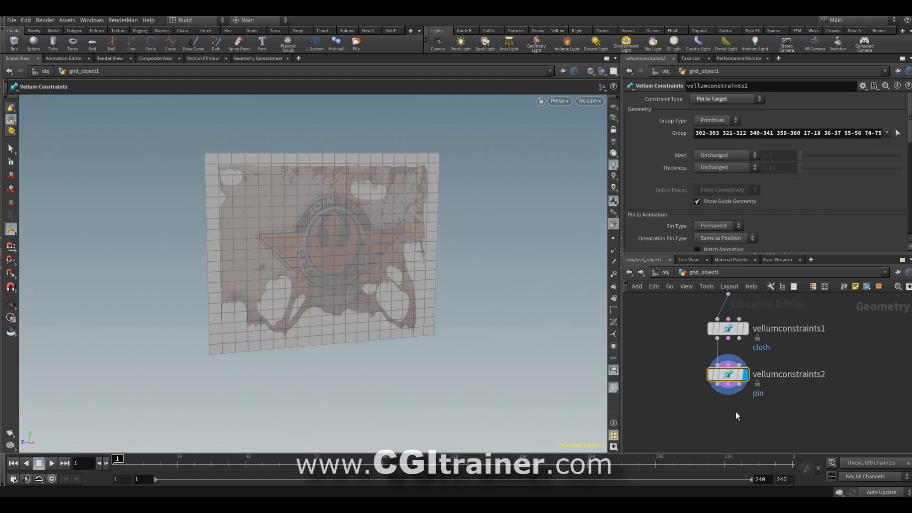
Add a Vellum Solver below the pin constraints, connect all three of their outputs to it and display the solver.
key(Tab)
text(vs)
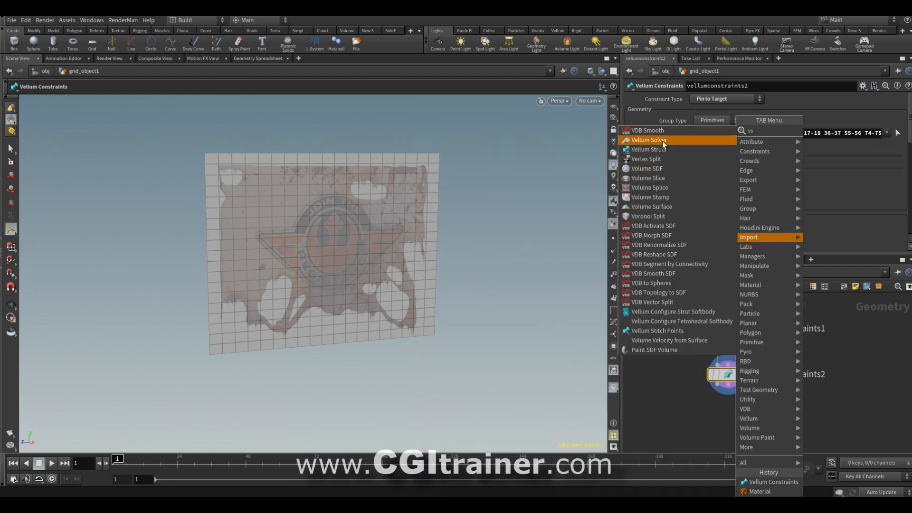
click(662, 141)
click(732, 426)
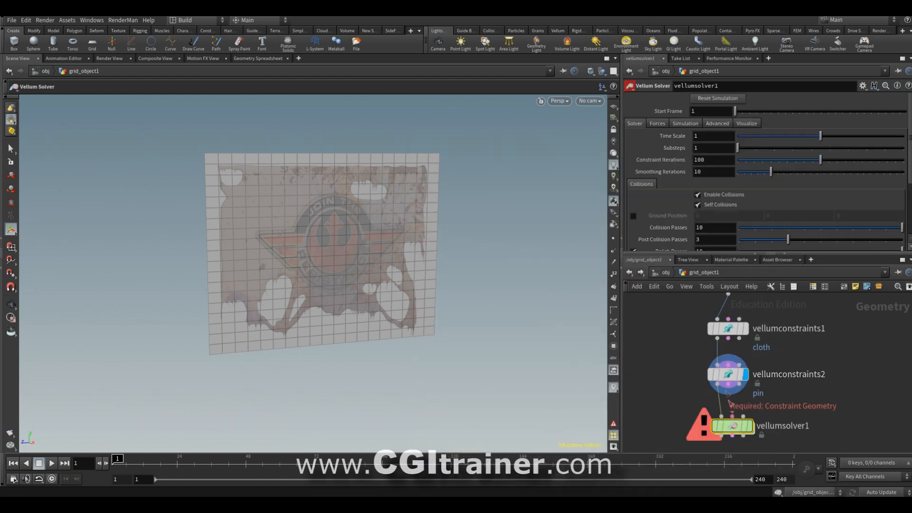
drag(738, 384, 742, 416)
middle_drag(805, 411, 800, 347)
drag(734, 361, 725, 362)
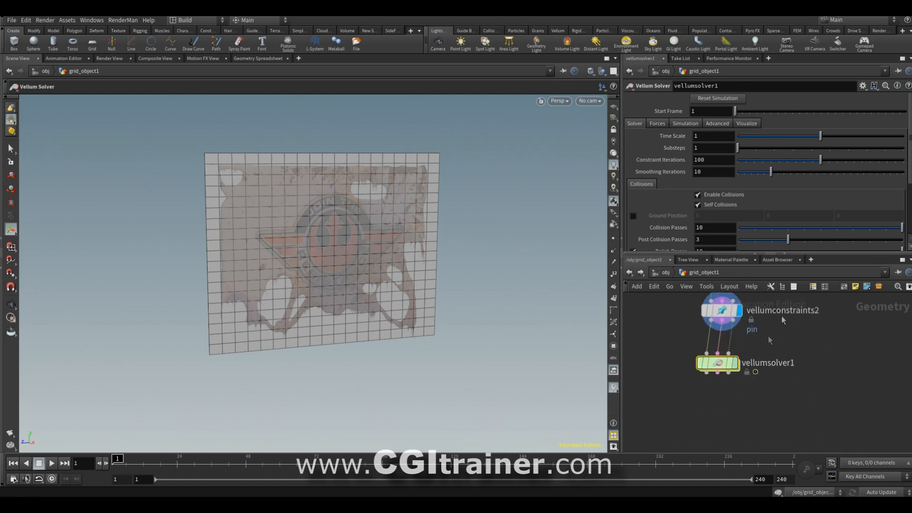
click(735, 362)
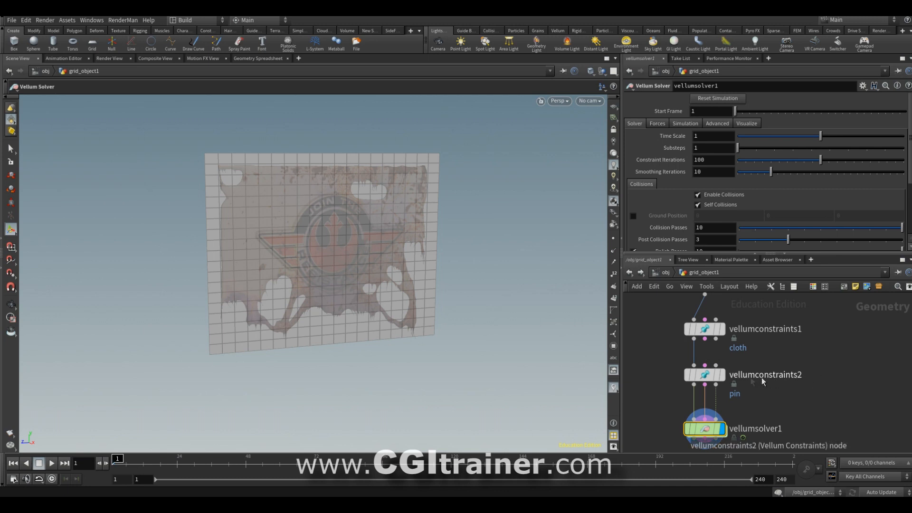
Connect the cloth node's remaining outputs to the pin node and play the simulation.
drag(704, 339, 704, 365)
middle_drag(815, 406, 826, 368)
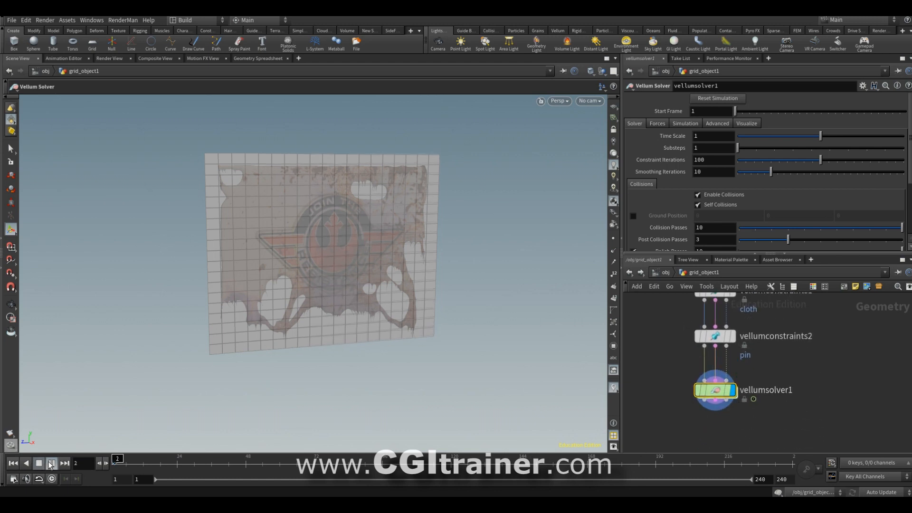
click(50, 463)
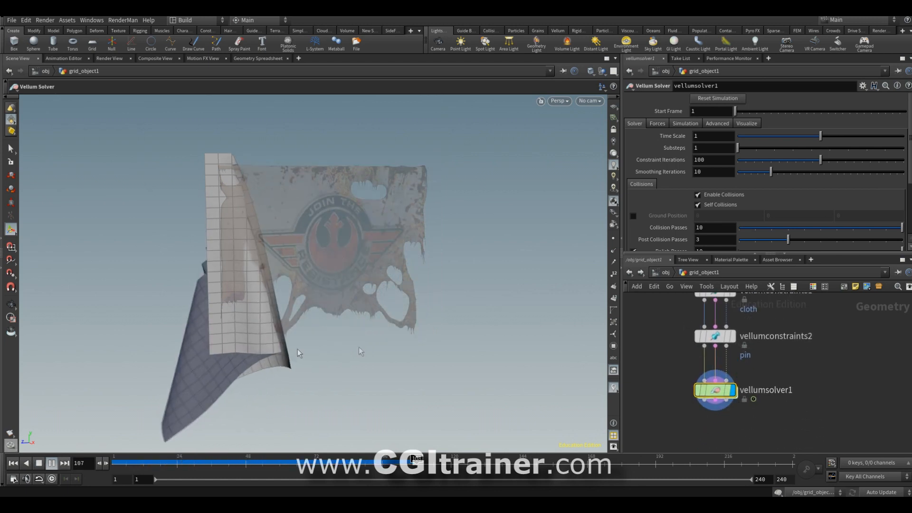
Set the Vellum Solver's Y gravity to -3.
click(655, 123)
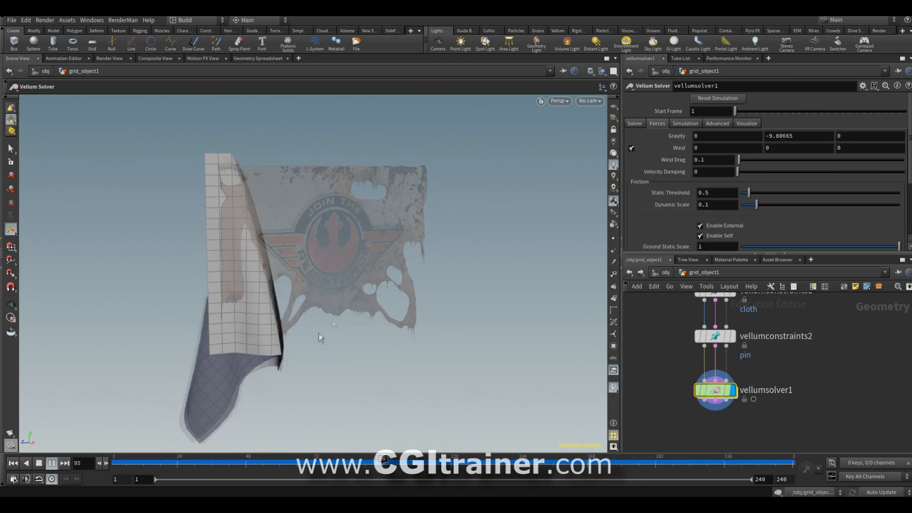
click(768, 136)
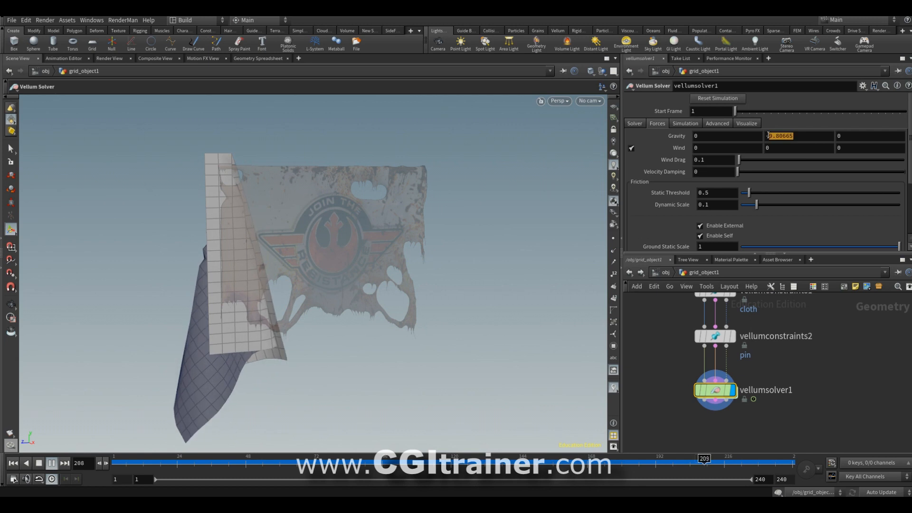
text(-3)
key(Return)
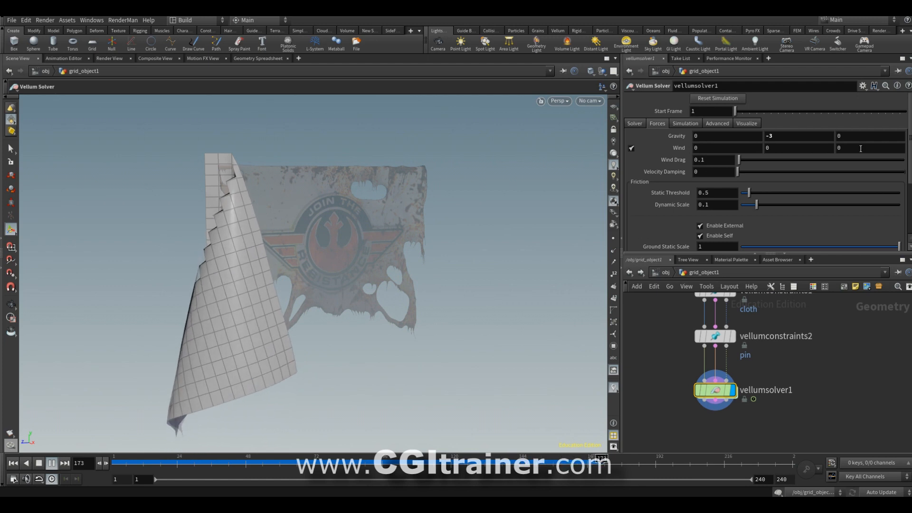
Set the Vellum Solver's wind to 1 in X and -1 in Z, with a wind drag of 2.16.
drag(861, 149, 808, 149)
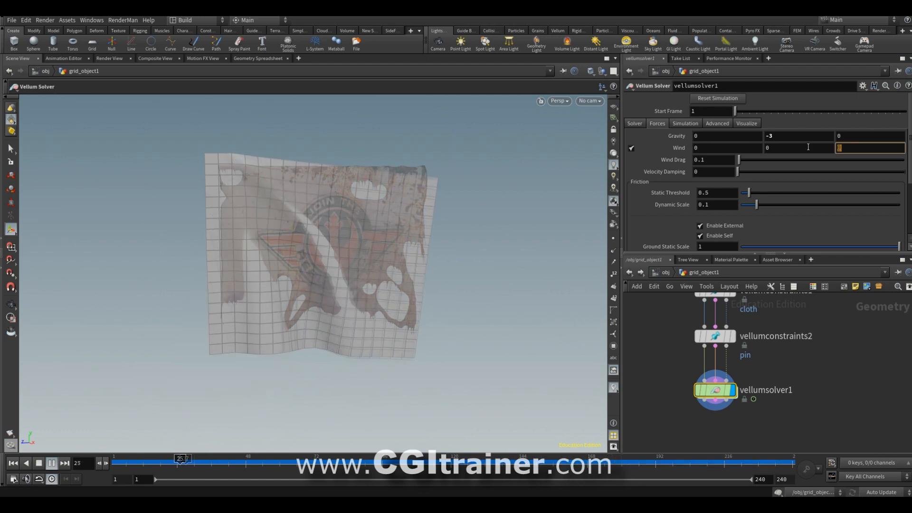
text(1)
key(Return)
drag(708, 148, 646, 150)
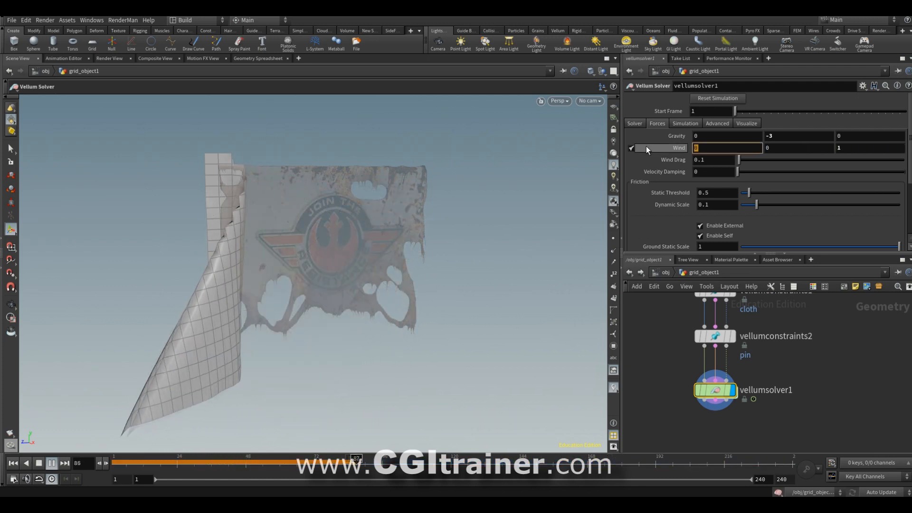
text(1)
key(Return)
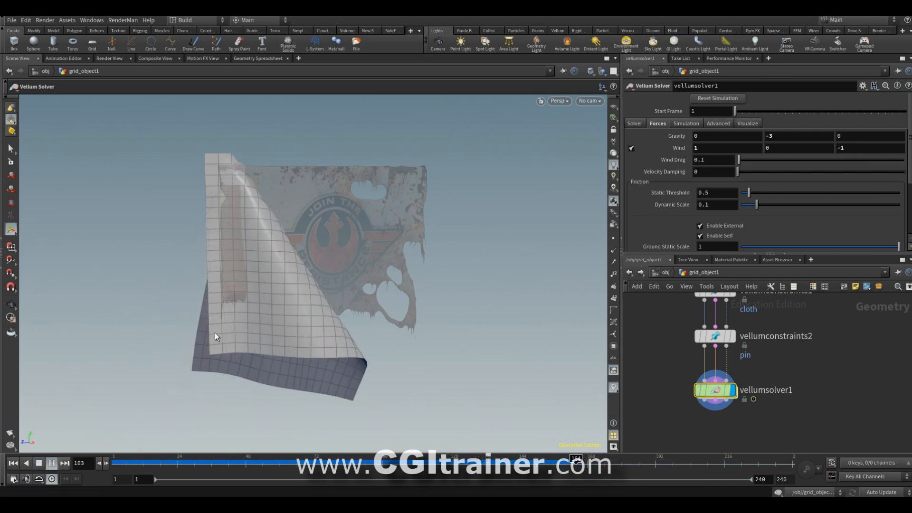
drag(739, 160, 774, 162)
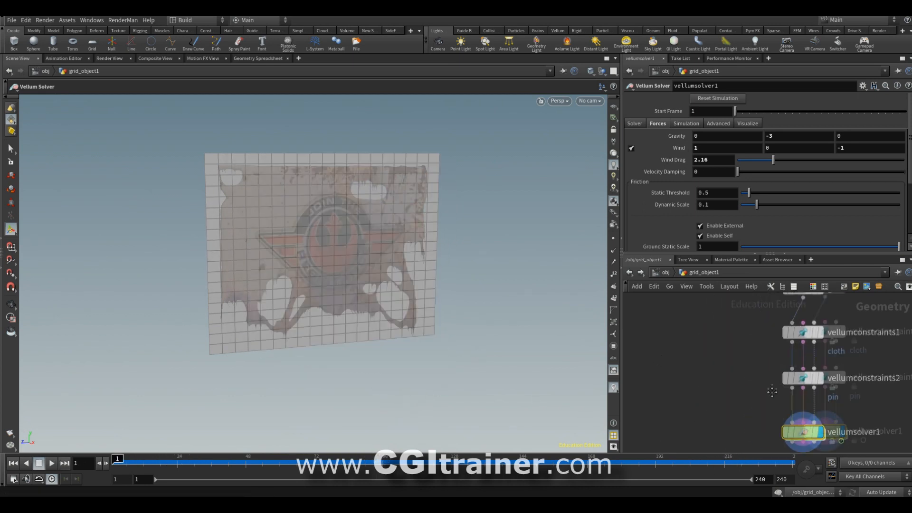
Add an Object Merge node beside the grid's node chain and load /obj/FLAG as its first object.
scroll(748, 367, down, 3)
middle_drag(690, 338, 658, 345)
key(Tab)
text(om)
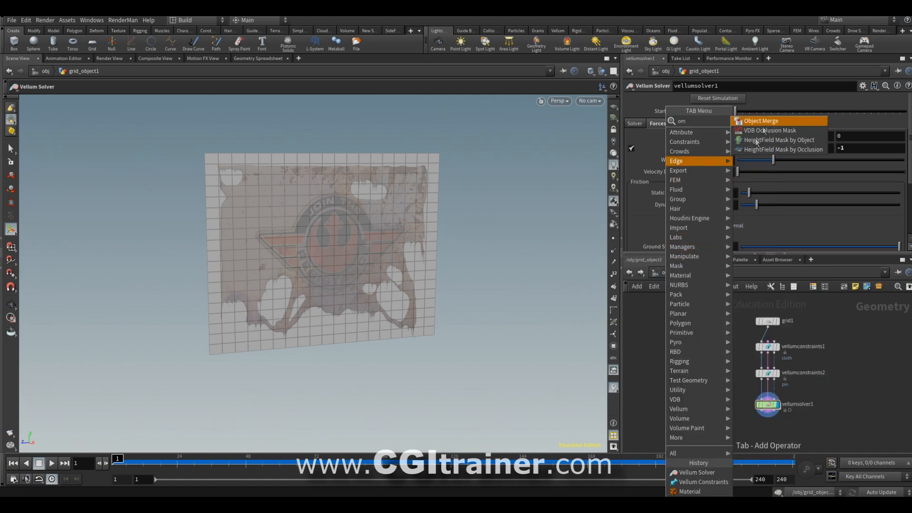
click(760, 122)
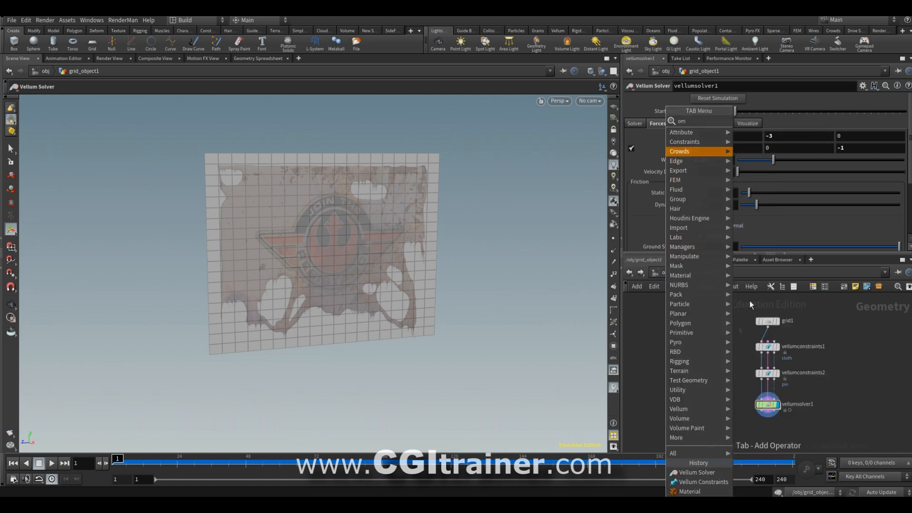
click(700, 326)
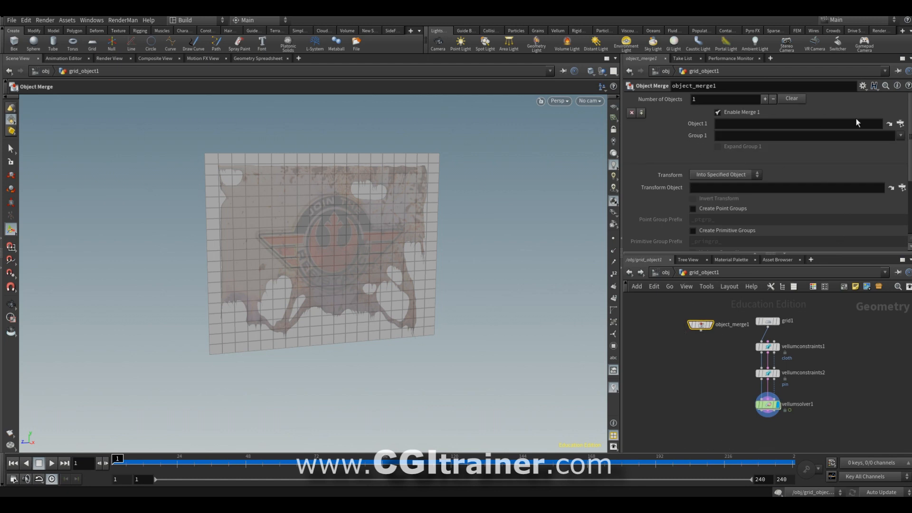
click(900, 124)
click(832, 75)
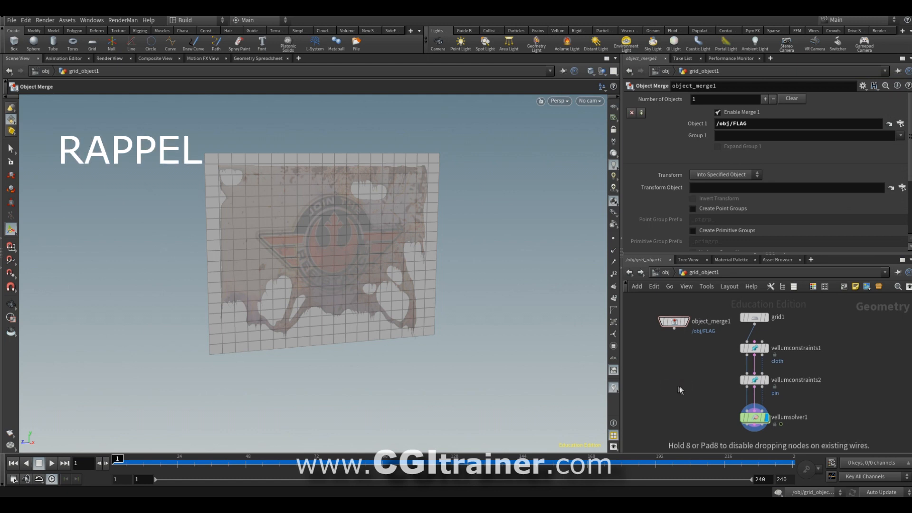
Add a Lattice node below the Object Merge and connect the merged flag to its first input.
click(682, 382)
scroll(715, 426, up, 2)
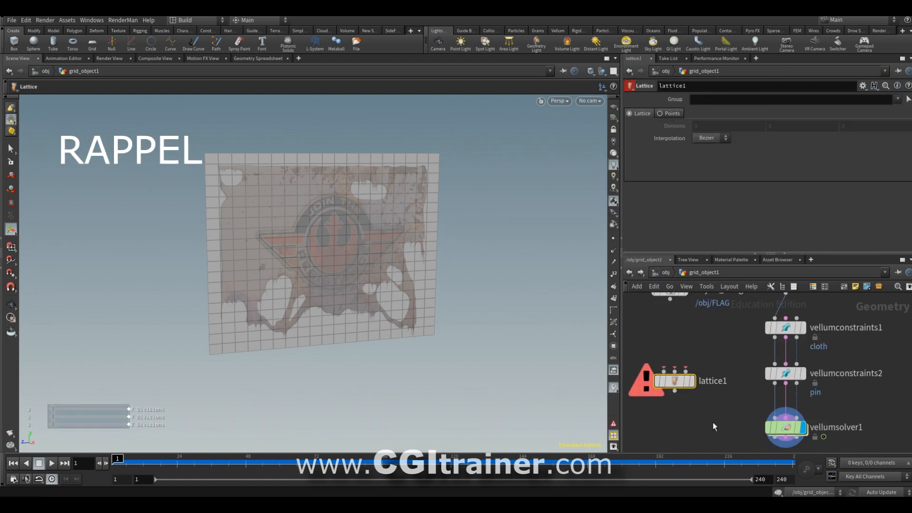
scroll(714, 426, down, 2)
drag(679, 386, 683, 335)
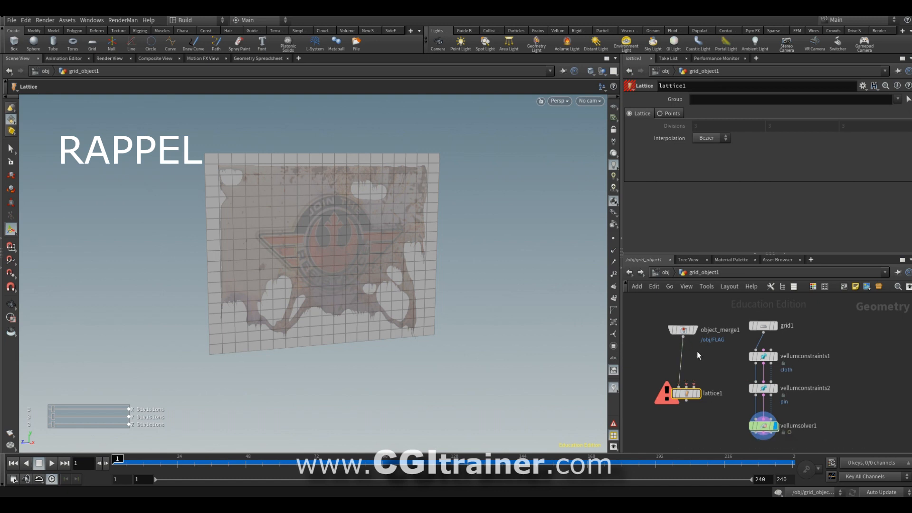
Connect the original grid to the lattice's second input and the Vellum Solver to its third, and display the lattice.
drag(692, 376, 763, 331)
drag(691, 395, 687, 442)
middle_drag(701, 396, 705, 331)
drag(695, 366, 760, 378)
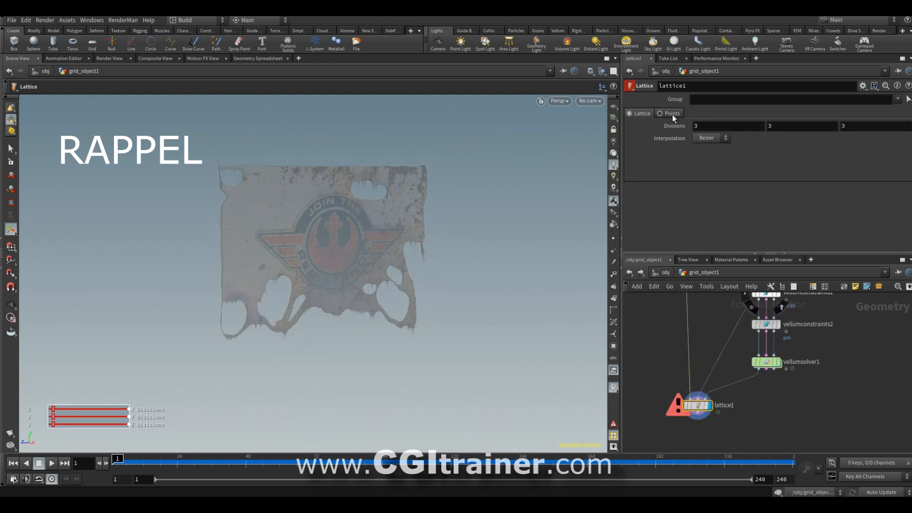
Switch the Lattice node to Points deformation so the simulated grid's points drive the flag.
click(671, 114)
middle_drag(716, 360, 717, 383)
drag(769, 309, 751, 331)
middle_drag(818, 349, 822, 304)
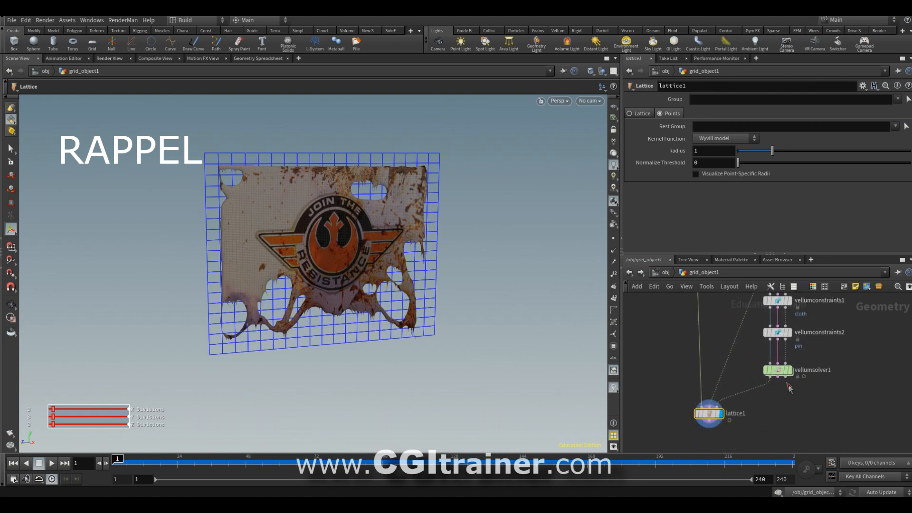
middle_drag(788, 414, 810, 367)
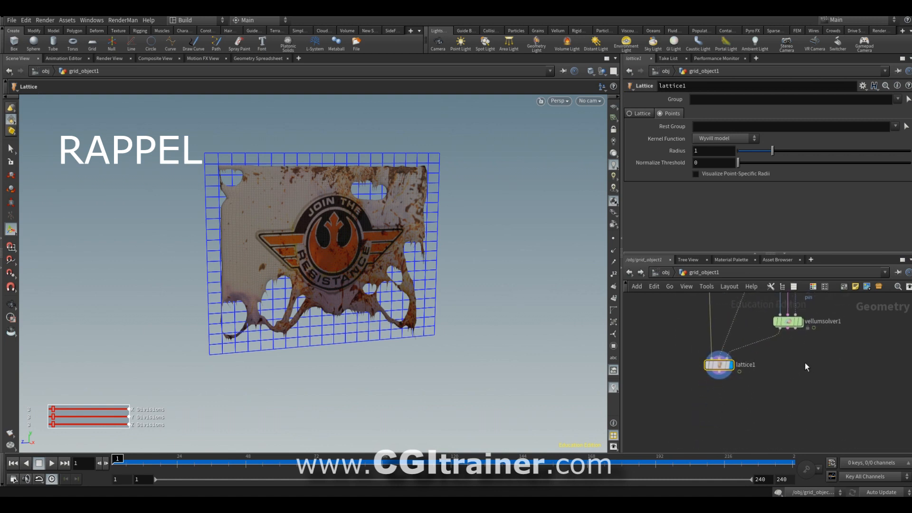
Return to the object level, hide the original FLAG object and arrange it beside grid_object1.
key(Up)
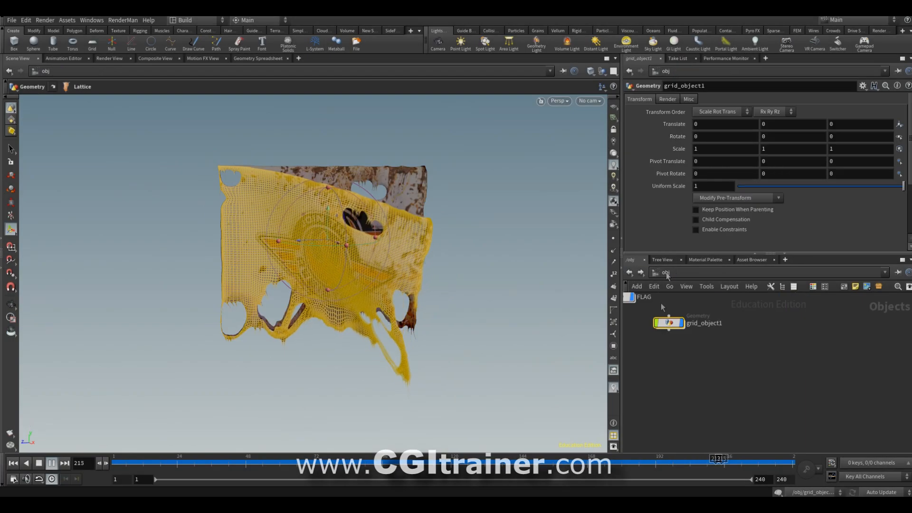
middle_drag(660, 303, 739, 334)
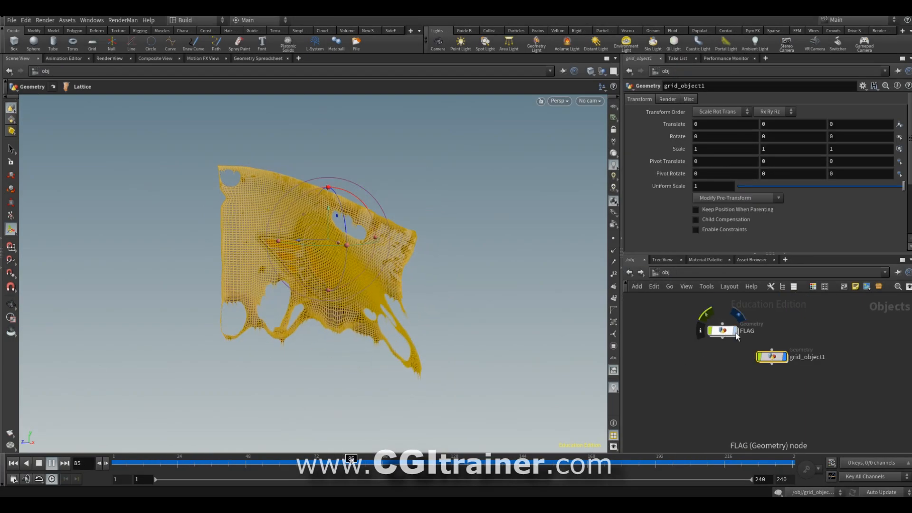
drag(722, 330, 689, 366)
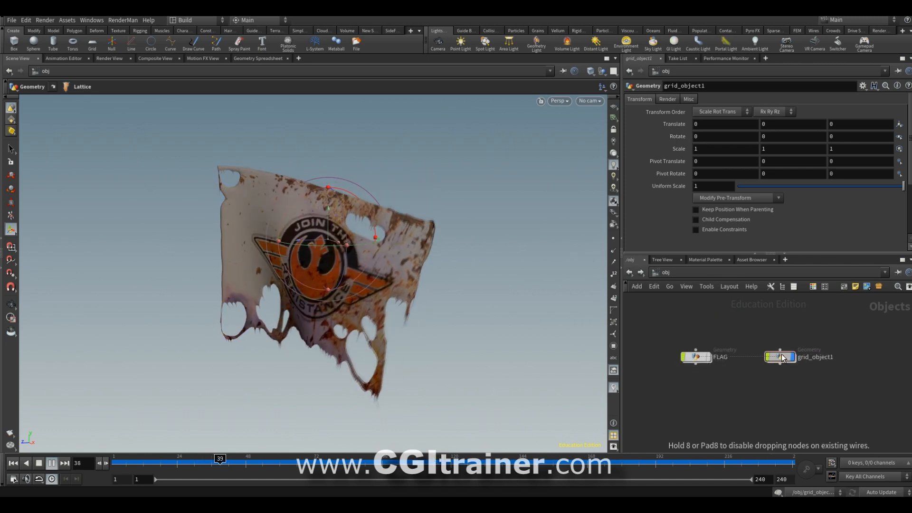
drag(782, 354, 779, 355)
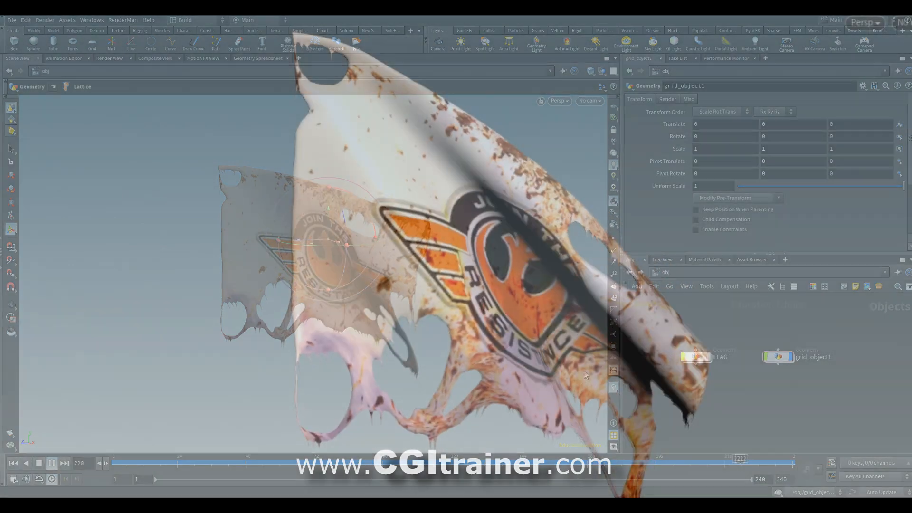